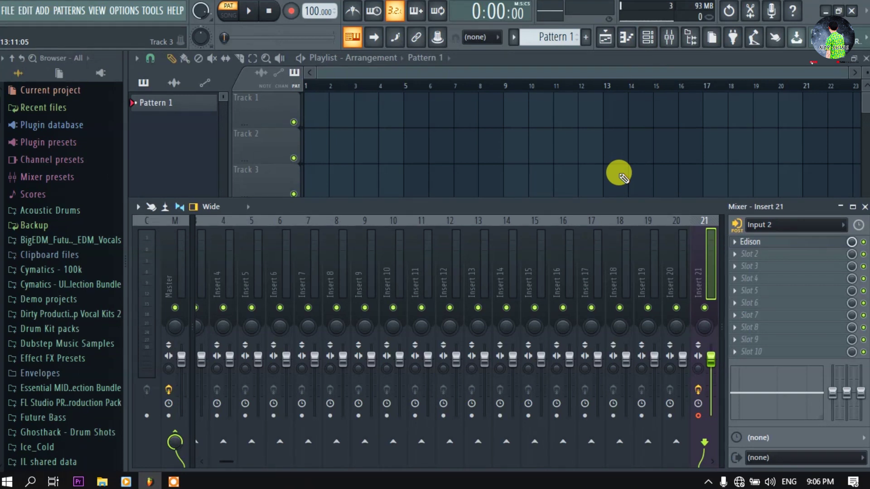
- Bring up the channel rack with the Hat, Kick and Clap channels alongside the mixer
{"action": "left_click", "coordinate": [240, 290]}
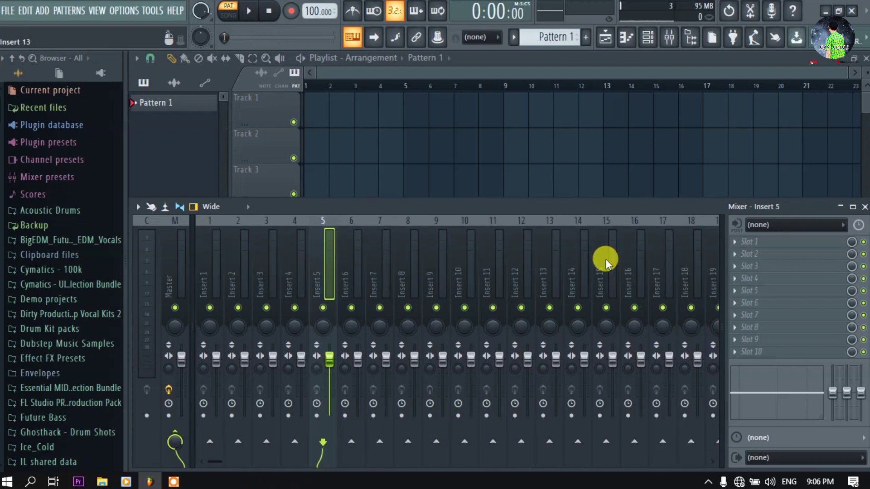
{"action": "left_click", "coordinate": [343, 278]}
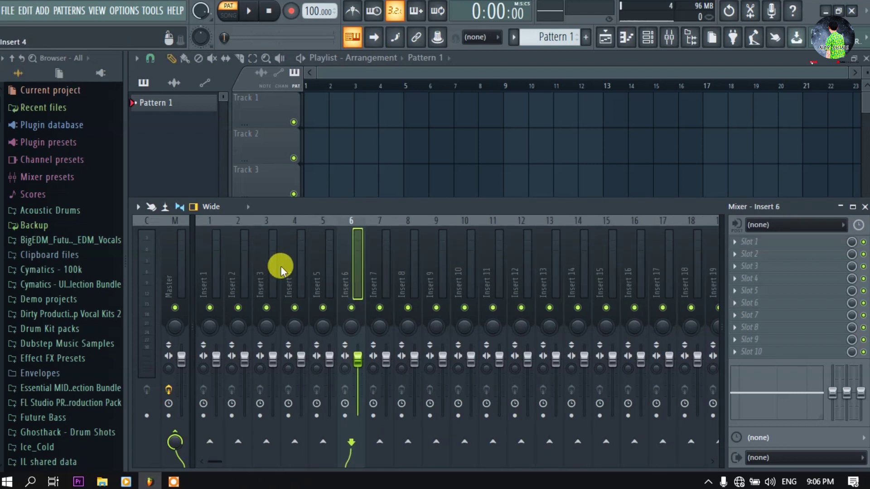
{"action": "left_click", "coordinate": [649, 39]}
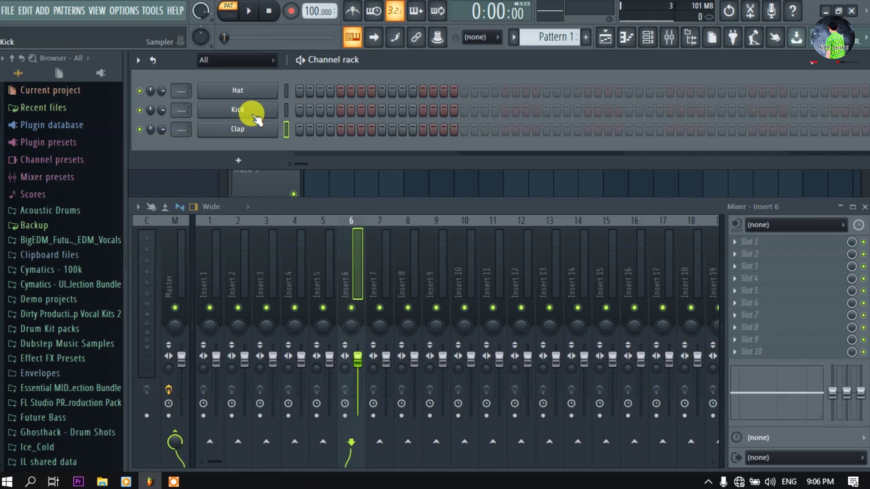
{"action": "left_click", "coordinate": [251, 163]}
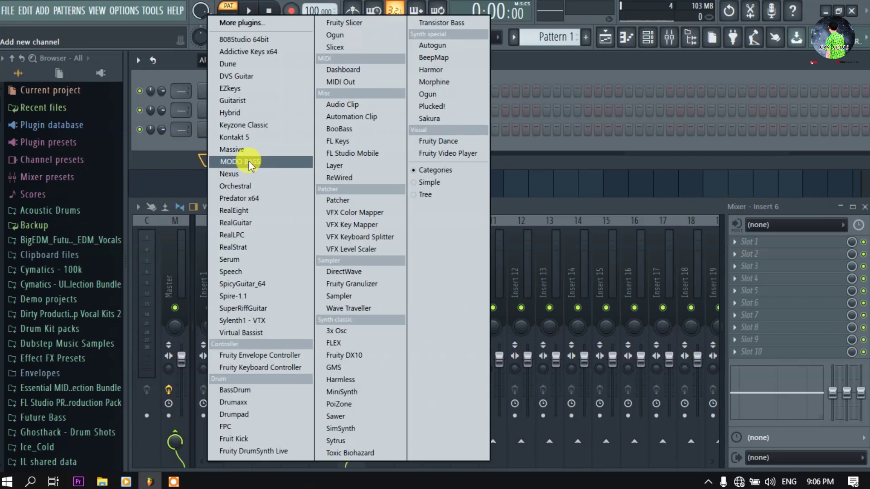
{"action": "left_click", "coordinate": [191, 151]}
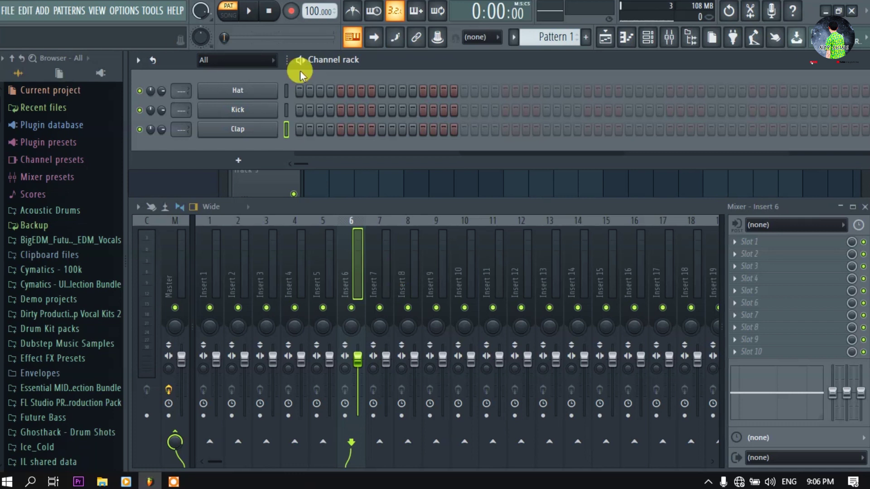
{"action": "scroll", "coordinate": [64, 154], "scroll_direction": "down", "scroll_amount": 4}
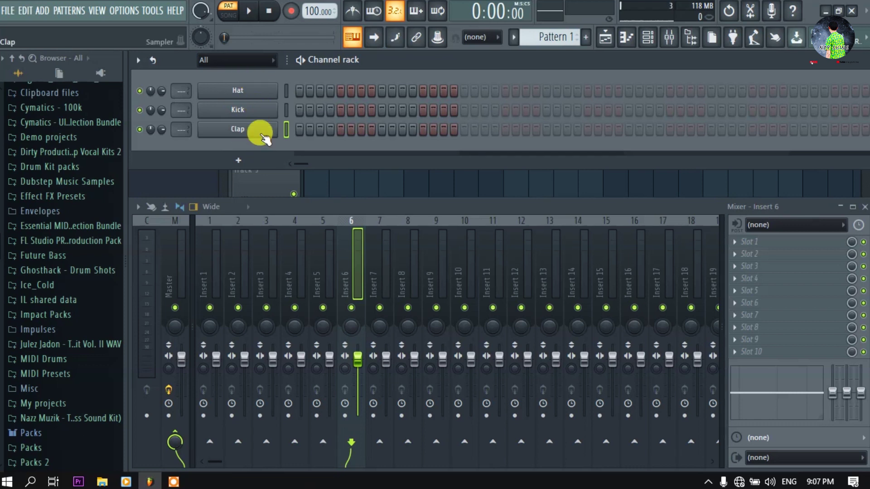
- Open the Hat channel's settings and move its window clear of the channel list and first mixer tracks
{"action": "left_click", "coordinate": [255, 92]}
{"action": "left_click_drag", "start_coordinate": [357, 132], "coordinate": [673, 40]}
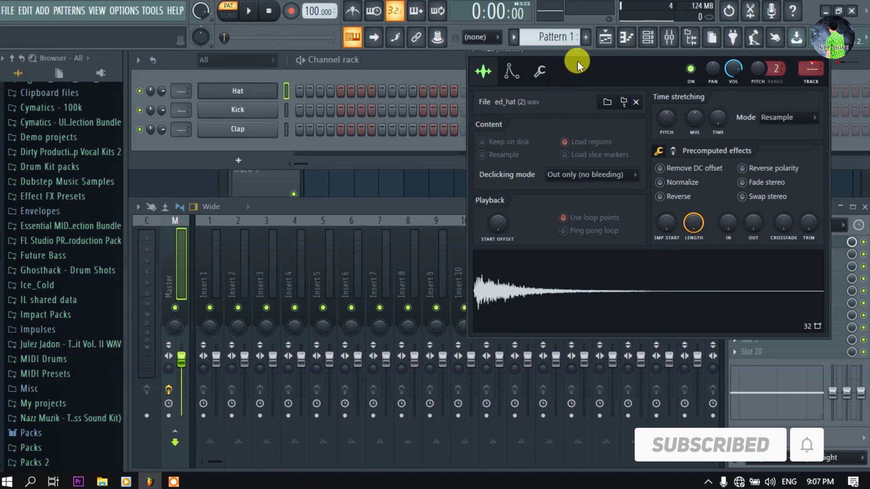
{"action": "left_click_drag", "start_coordinate": [589, 53], "coordinate": [591, 75]}
- Play the Hat sample several times from its waveform and watch which mixer track's meter responds
{"action": "left_click", "coordinate": [638, 305]}
{"action": "left_click", "coordinate": [641, 309]}
{"action": "left_click", "coordinate": [638, 304]}
{"action": "left_click", "coordinate": [638, 304]}
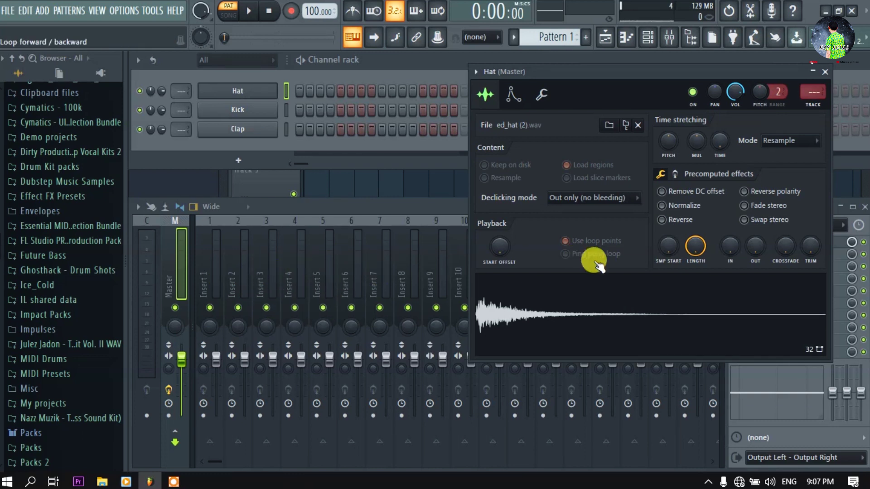
{"action": "left_click", "coordinate": [615, 288]}
{"action": "left_click", "coordinate": [639, 304]}
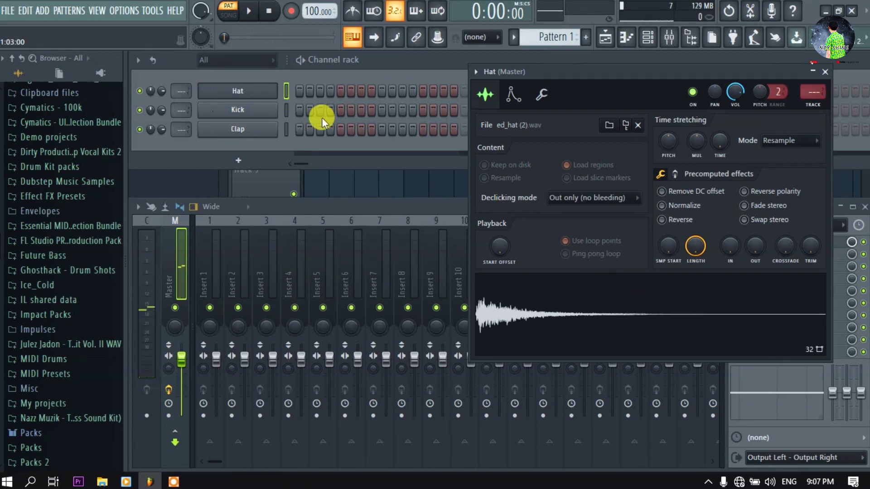
{"action": "left_click", "coordinate": [654, 315]}
{"action": "left_click", "coordinate": [614, 307]}
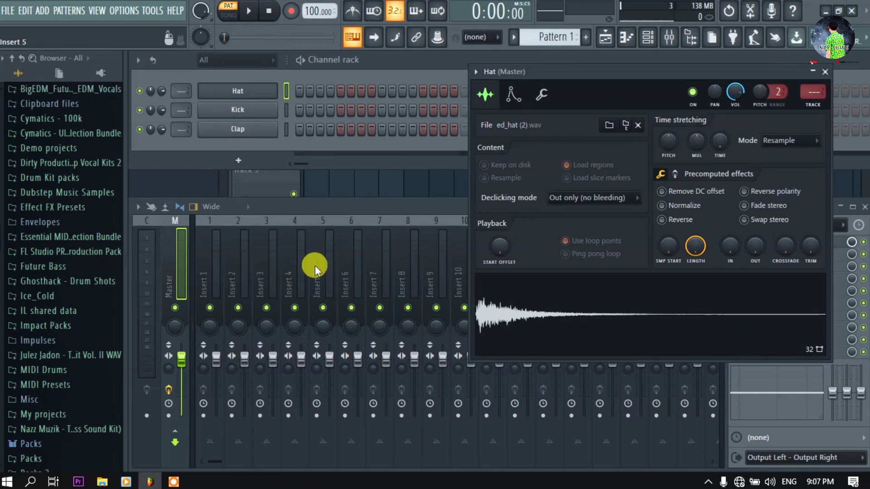
{"action": "left_click", "coordinate": [660, 311]}
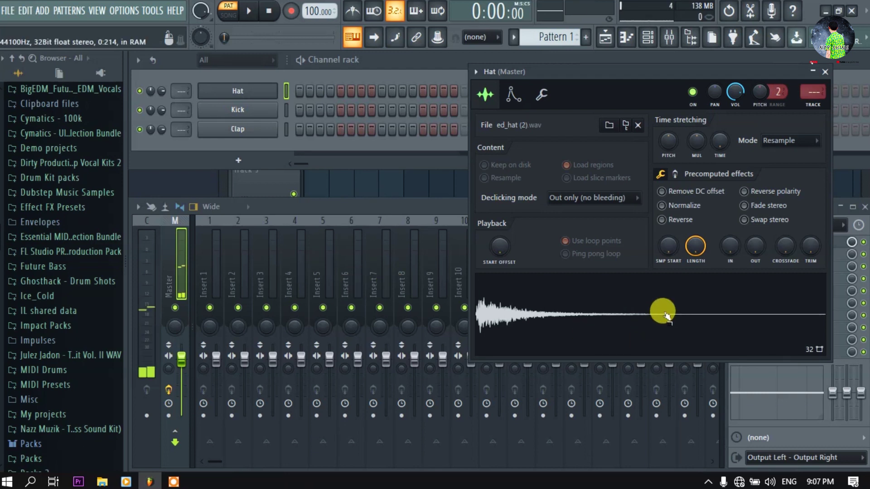
- Set the Hat channel's target mixer track to 1 and play the sample to check the routing
{"action": "left_click_drag", "start_coordinate": [687, 76], "coordinate": [632, 88]}
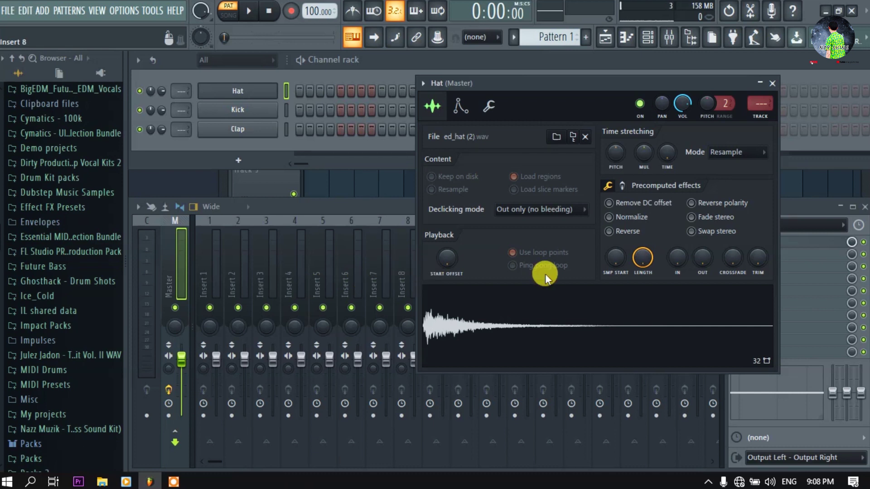
{"action": "left_click_drag", "start_coordinate": [630, 84], "coordinate": [662, 86]}
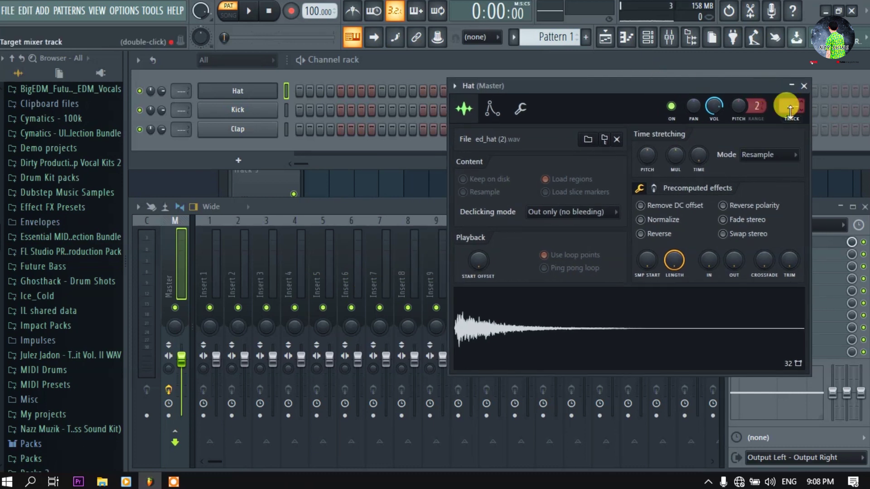
{"action": "mouse_move", "coordinate": [772, 88]}
{"action": "left_mouse_down"}
{"action": "mouse_move", "coordinate": [755, 85]}
{"action": "mouse_move", "coordinate": [776, 86]}
{"action": "left_mouse_up"}
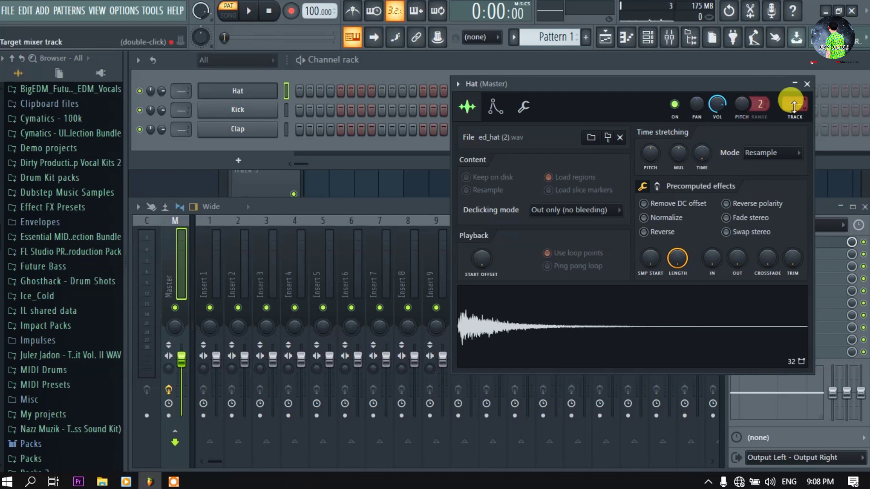
{"action": "scroll", "coordinate": [794, 106], "scroll_direction": "up", "scroll_amount": 1}
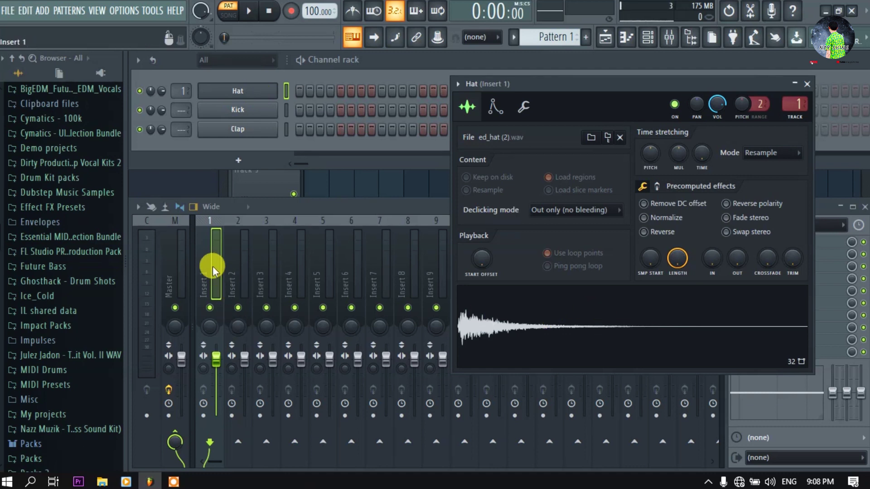
{"action": "left_click", "coordinate": [648, 323]}
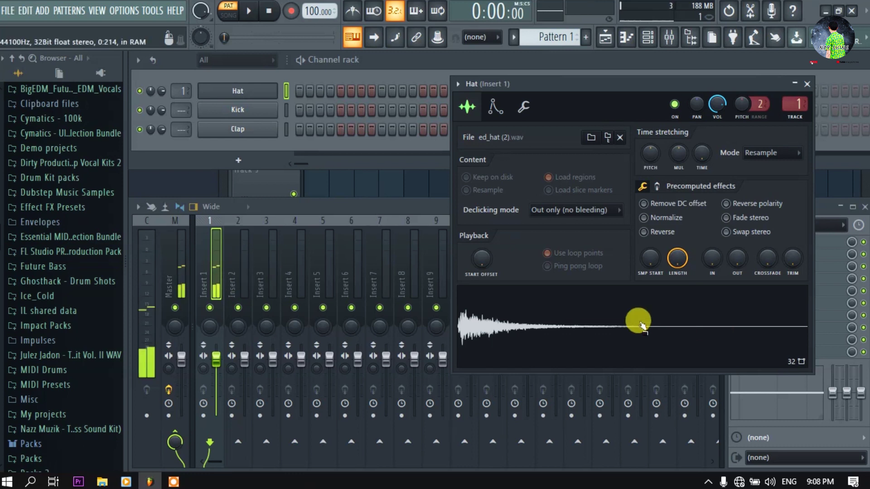
{"action": "left_click", "coordinate": [655, 323]}
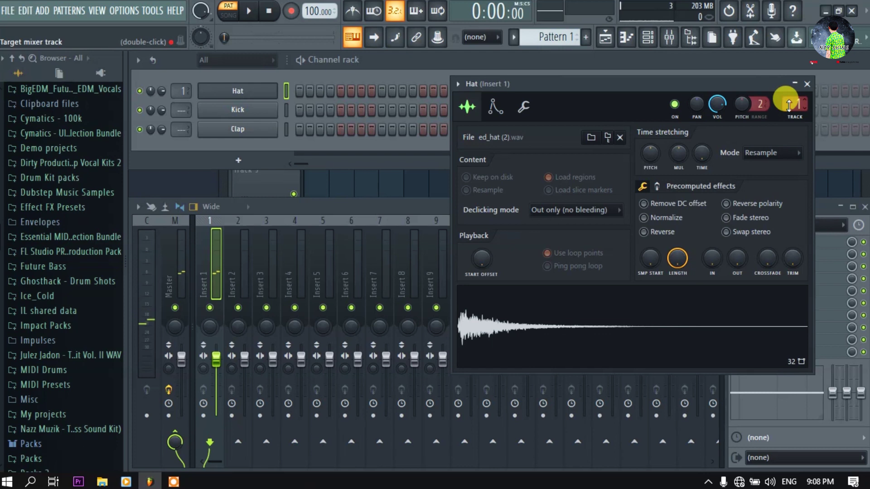
- Try the Hat channel on mixer track 2, play its sample, and return its target to track 1
{"action": "scroll", "coordinate": [793, 104], "scroll_direction": "up", "scroll_amount": 1}
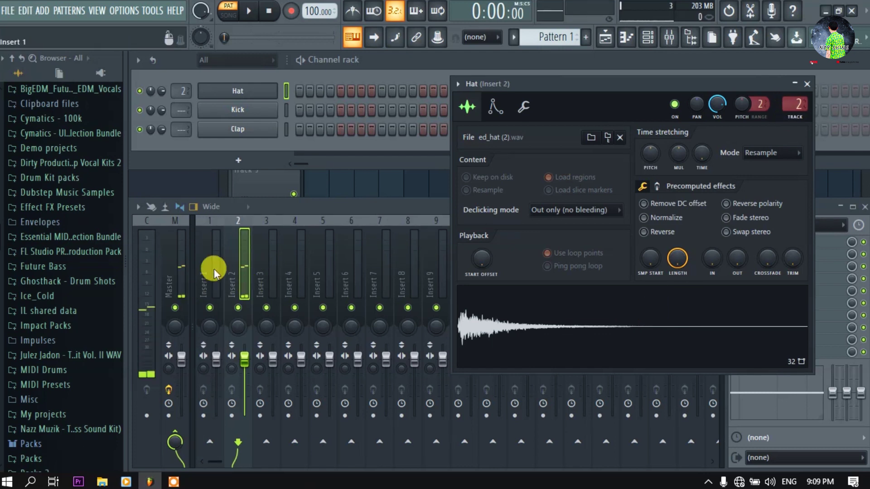
{"action": "left_click", "coordinate": [589, 310]}
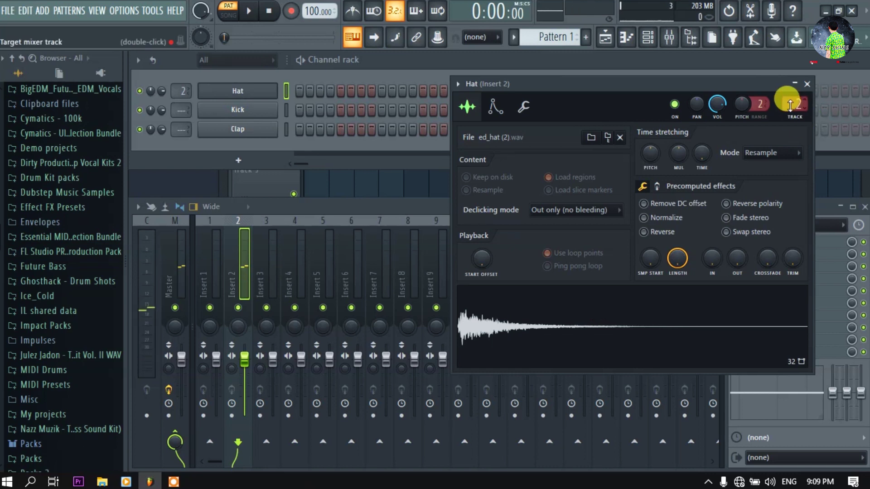
{"action": "scroll", "coordinate": [790, 104], "scroll_direction": "down", "scroll_amount": 1}
{"action": "left_click", "coordinate": [647, 327]}
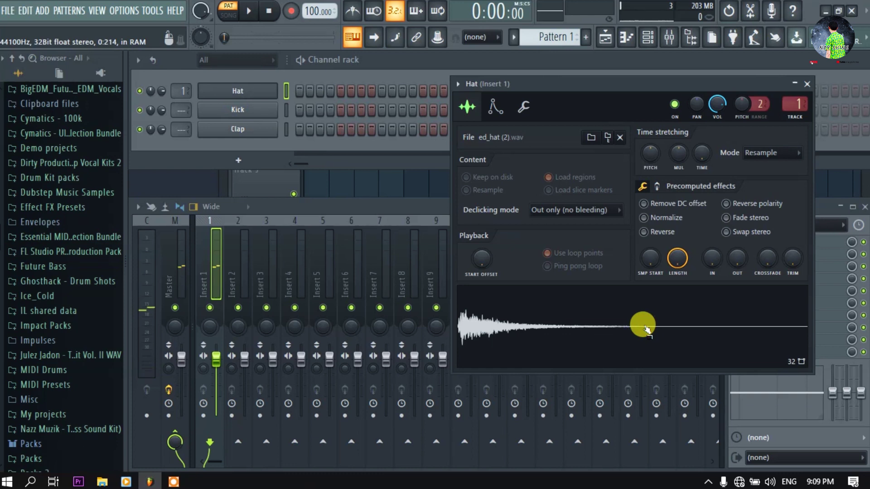
- Route the Hat channel to a free mixer track, inspect that track in the mixer, and play the sample
{"action": "left_click", "coordinate": [458, 84]}
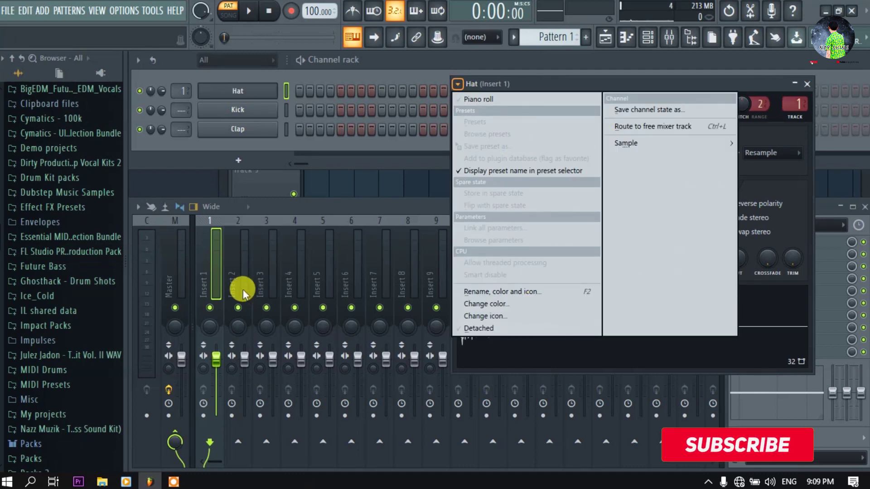
{"action": "left_click", "coordinate": [666, 130]}
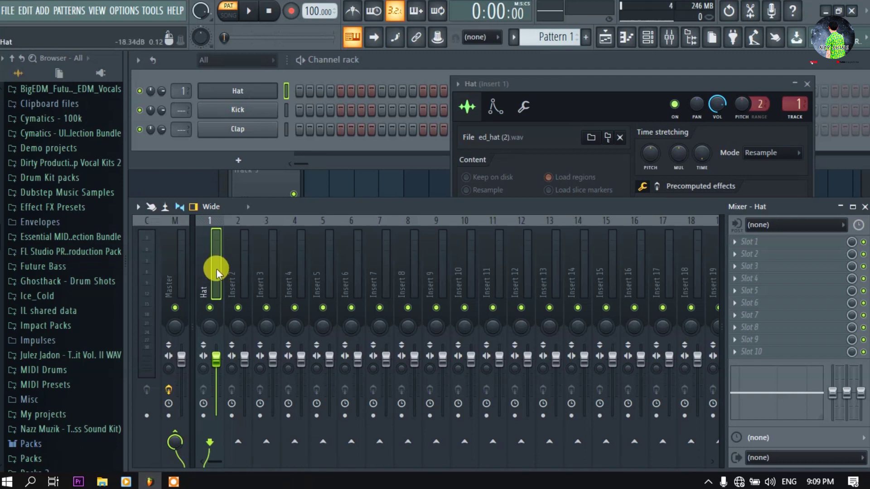
{"action": "left_click", "coordinate": [533, 89]}
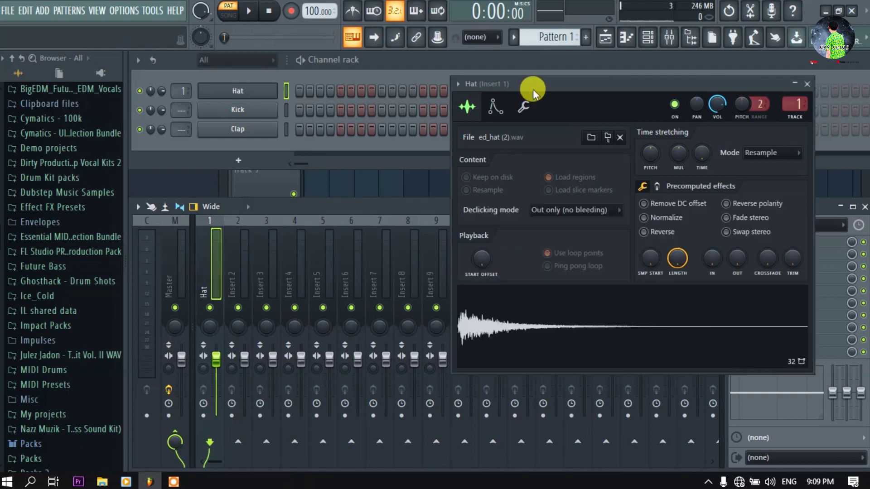
{"action": "left_click", "coordinate": [212, 271]}
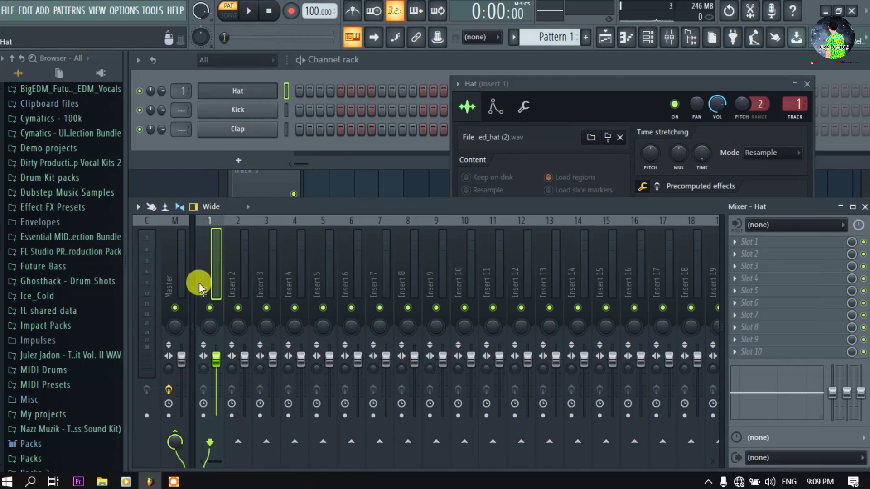
{"action": "left_click", "coordinate": [626, 99]}
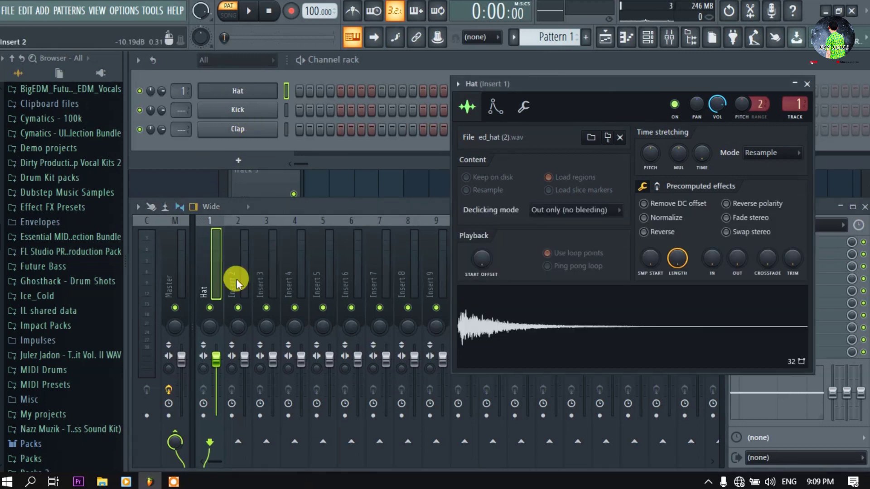
{"action": "left_click", "coordinate": [662, 322]}
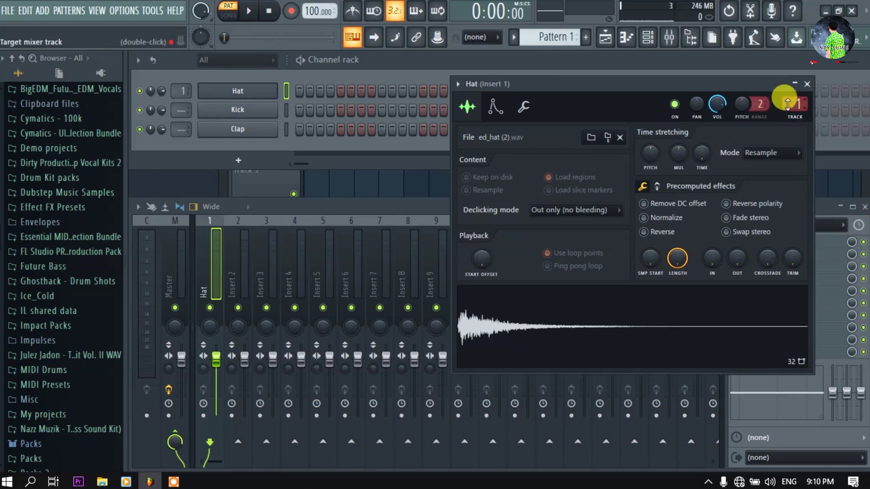
{"action": "left_click", "coordinate": [458, 84]}
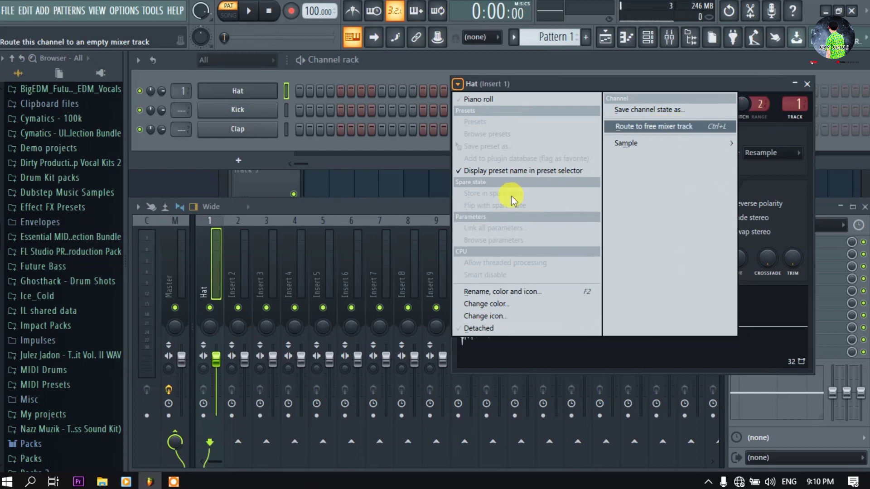
{"action": "left_click", "coordinate": [660, 83]}
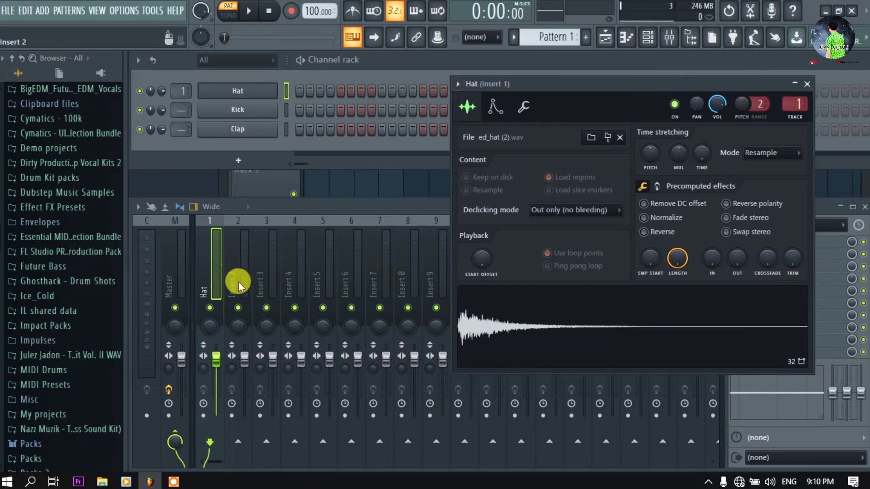
{"action": "left_click", "coordinate": [243, 278]}
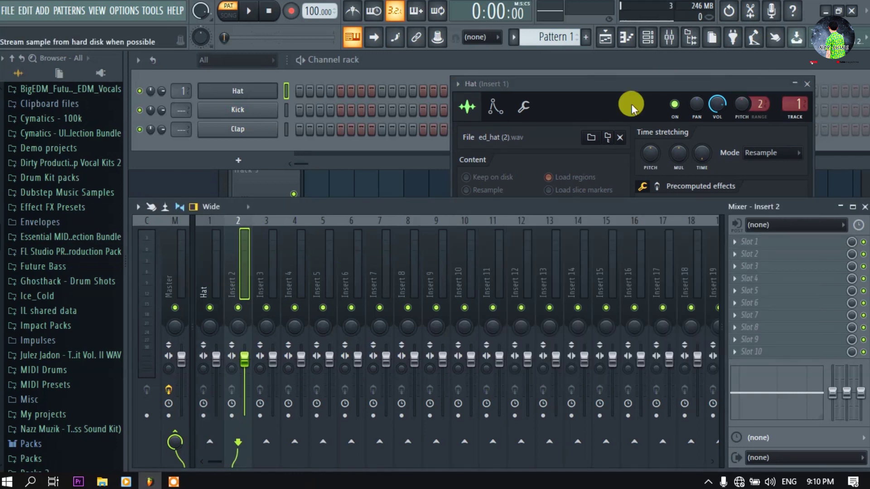
{"action": "left_click", "coordinate": [605, 87]}
{"action": "left_click", "coordinate": [457, 84]}
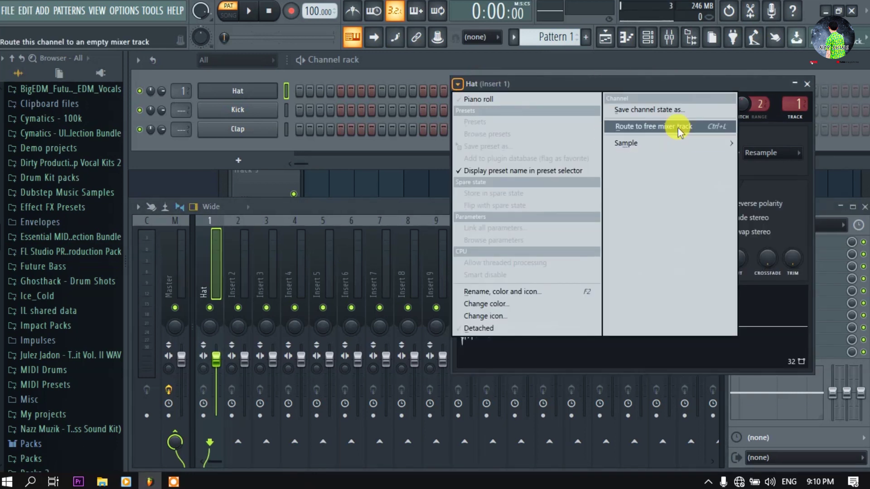
{"action": "left_click", "coordinate": [715, 87]}
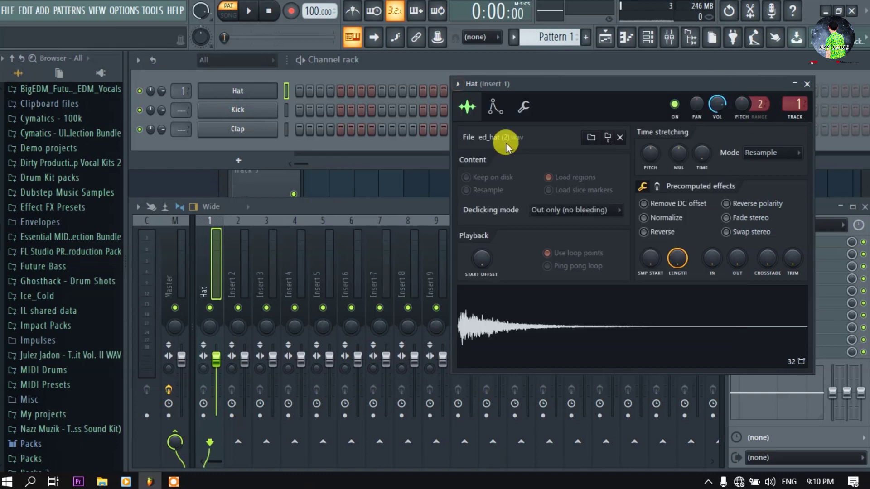
- Close the Hat settings, open the Kick channel's settings, and set its target mixer track to 2
{"action": "left_click", "coordinate": [807, 84]}
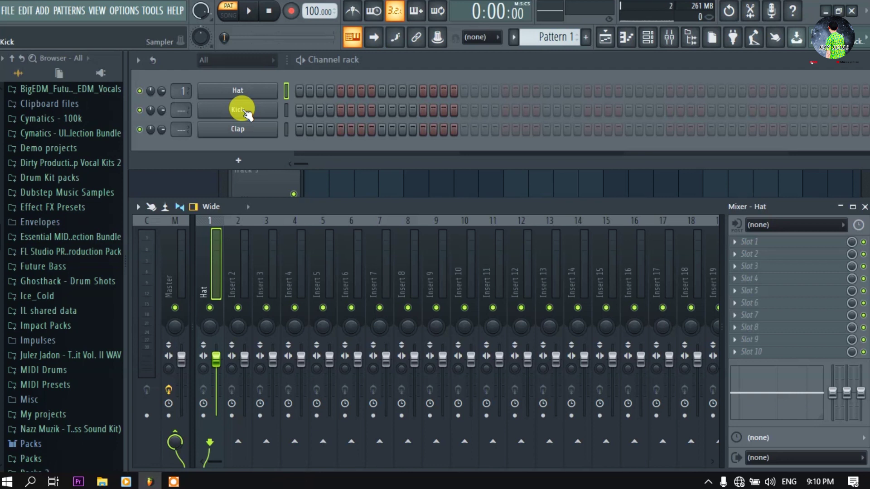
{"action": "left_click", "coordinate": [247, 113]}
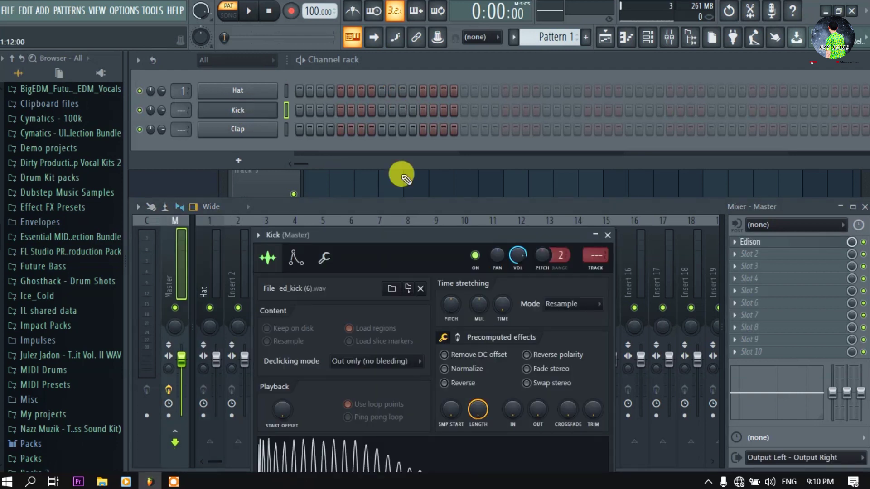
{"action": "left_click_drag", "start_coordinate": [439, 234], "coordinate": [620, 96]}
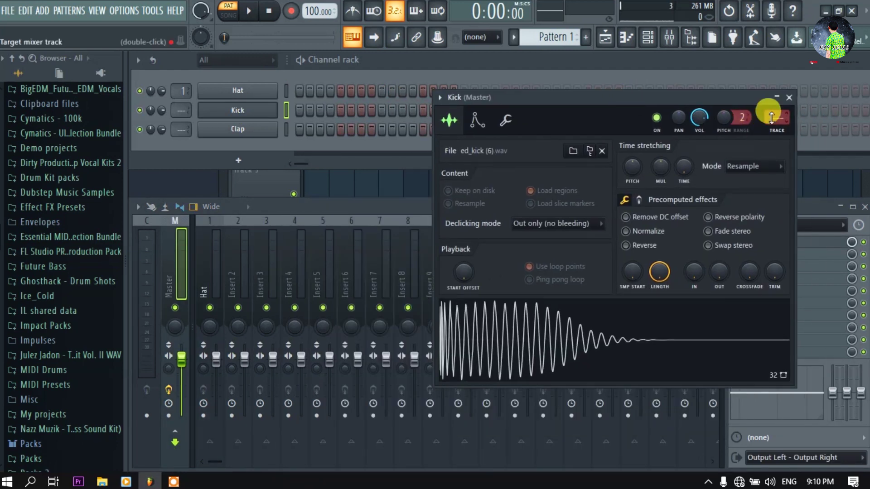
{"action": "left_click_drag", "start_coordinate": [777, 118], "coordinate": [776, 109]}
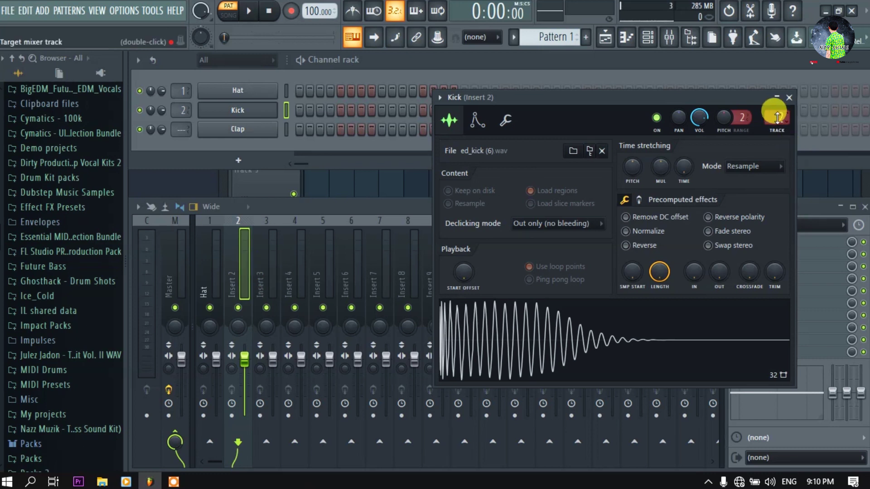
- Return the Kick channel's target mixer track to Master, reopen its settings for a check, and close them
{"action": "left_click_drag", "start_coordinate": [780, 117], "coordinate": [777, 121]}
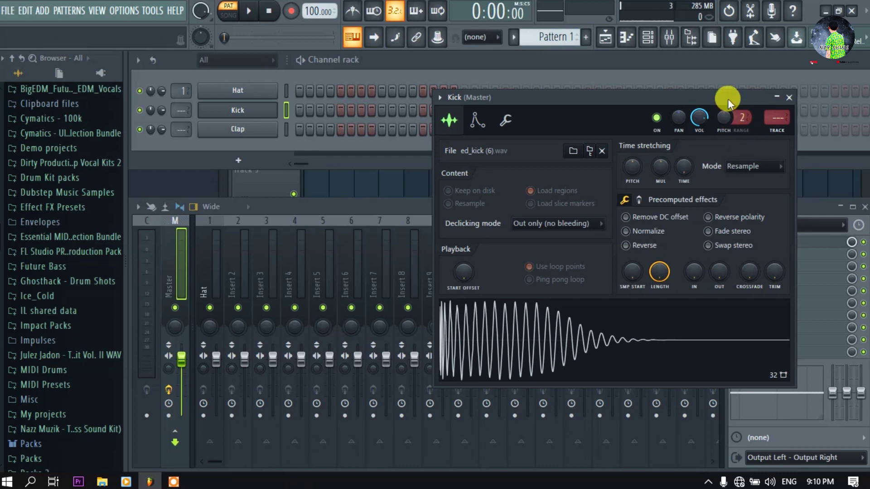
{"action": "left_click_drag", "start_coordinate": [728, 99], "coordinate": [695, 100]}
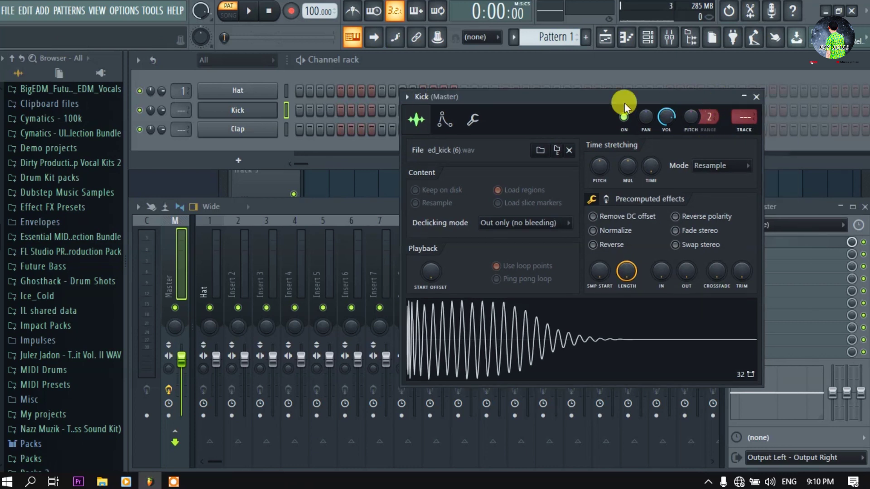
{"action": "left_click", "coordinate": [756, 96]}
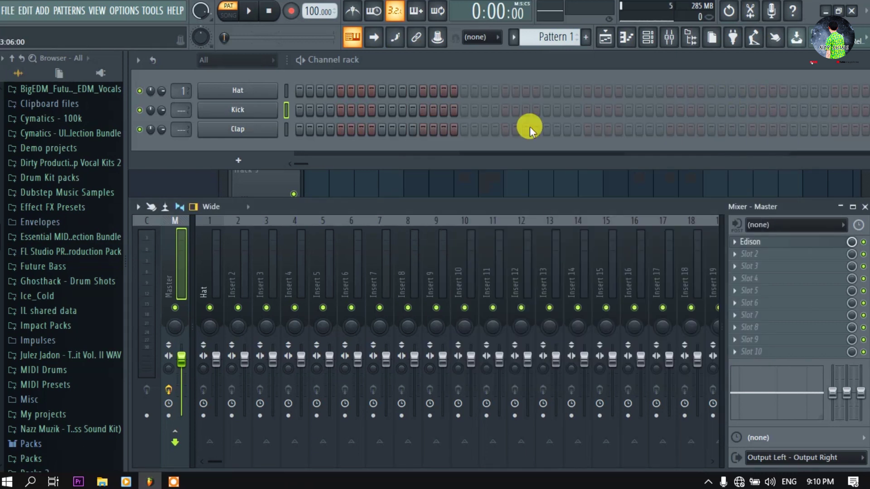
{"action": "left_click", "coordinate": [248, 110]}
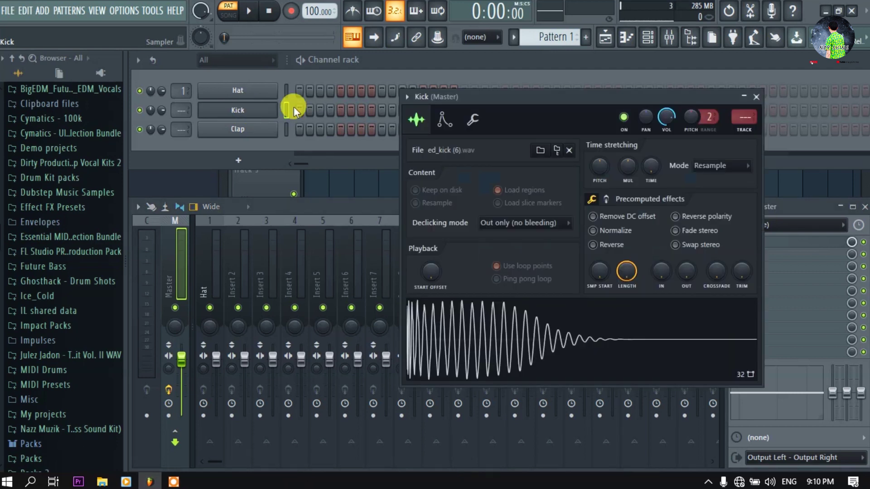
{"action": "left_click", "coordinate": [755, 94]}
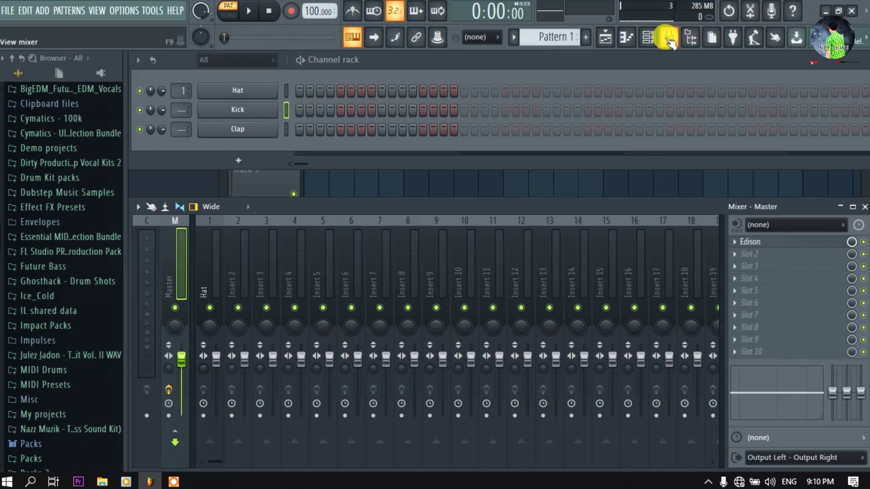
- Route the selected Kick channel to mixer track 2 using the mixer's channel routing
{"action": "left_click", "coordinate": [242, 279]}
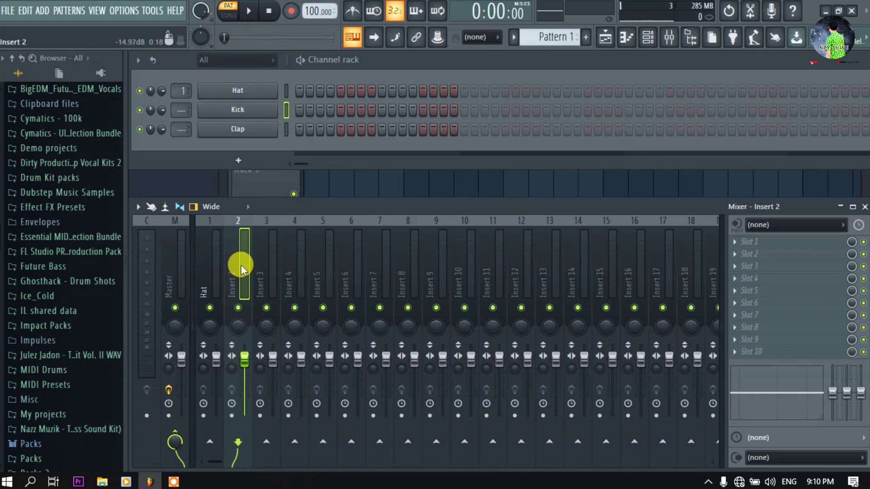
{"action": "right_click", "coordinate": [241, 262]}
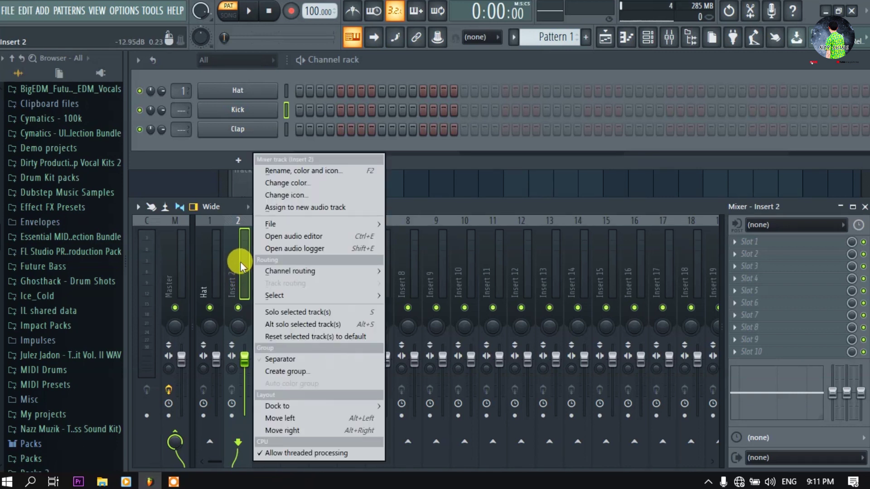
{"action": "mouse_move", "coordinate": [322, 269]}
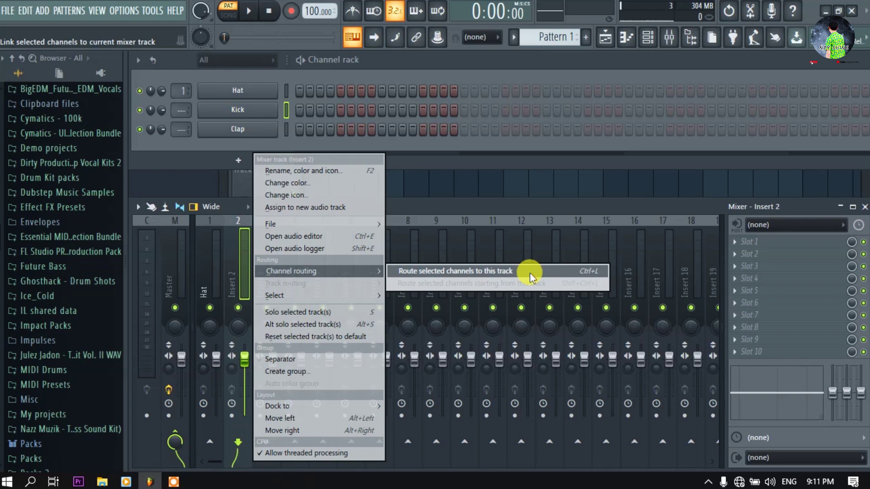
{"action": "left_click", "coordinate": [500, 271]}
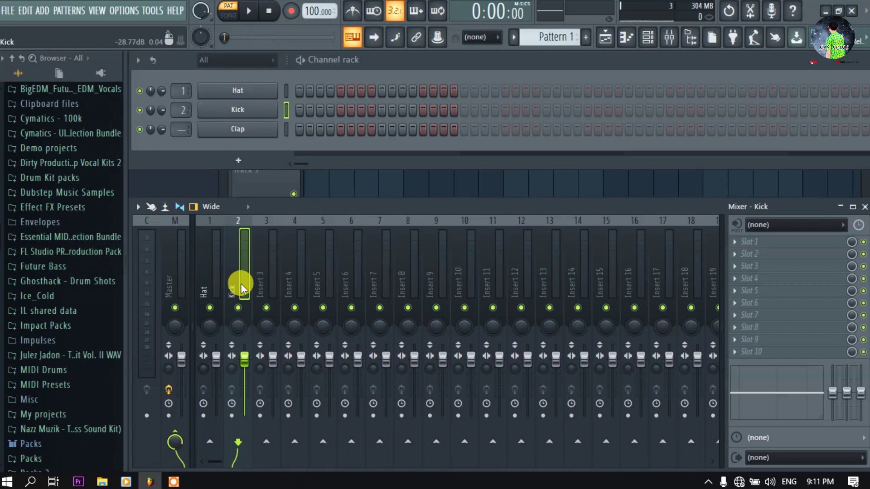
- Select the Clap channel, route it to mixer track 3 from the mixer, and check the assignment in its channel settings
{"action": "left_click", "coordinate": [243, 132]}
{"action": "left_click_drag", "start_coordinate": [309, 116], "coordinate": [465, 117]}
{"action": "left_click", "coordinate": [648, 120]}
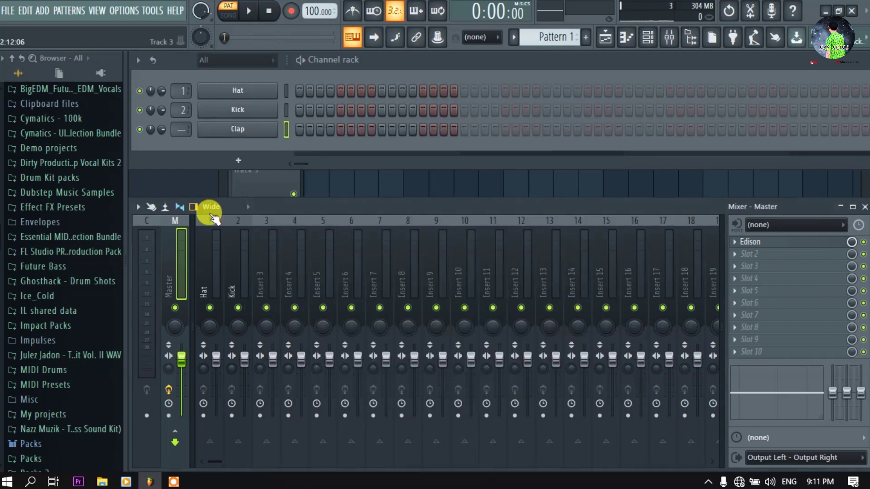
{"action": "left_click", "coordinate": [269, 271]}
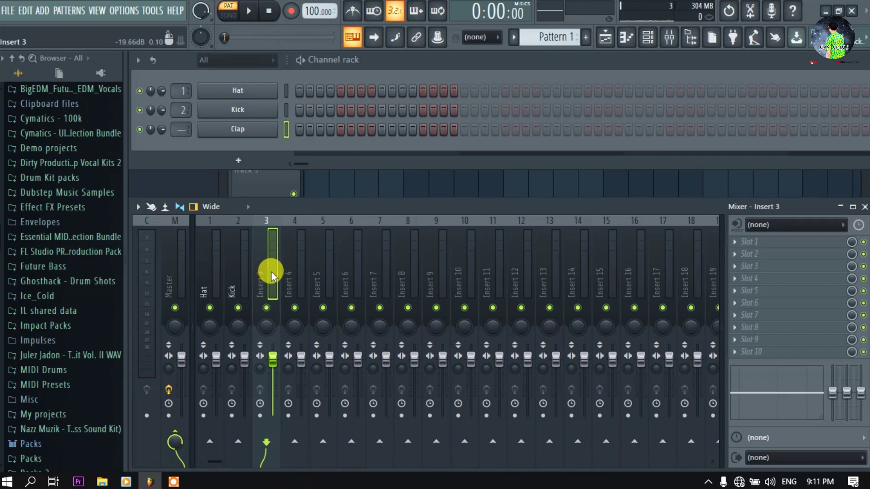
{"action": "right_click", "coordinate": [271, 265]}
{"action": "mouse_move", "coordinate": [379, 270]}
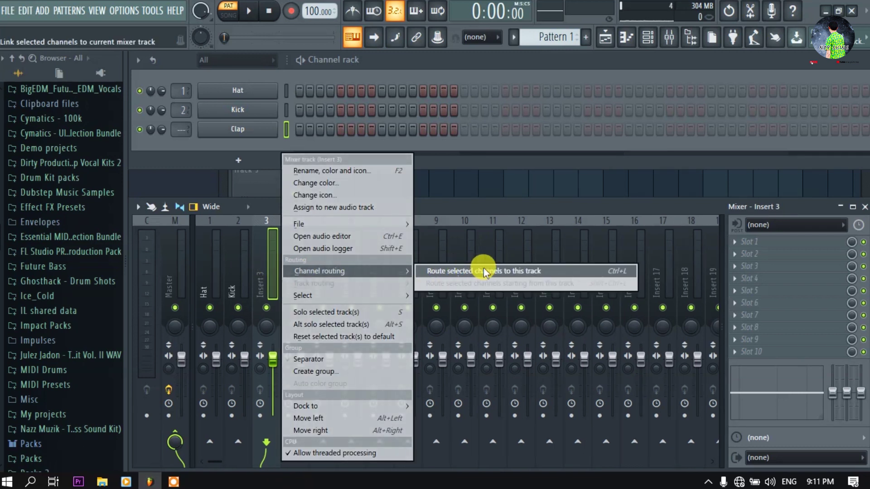
{"action": "left_click", "coordinate": [543, 268]}
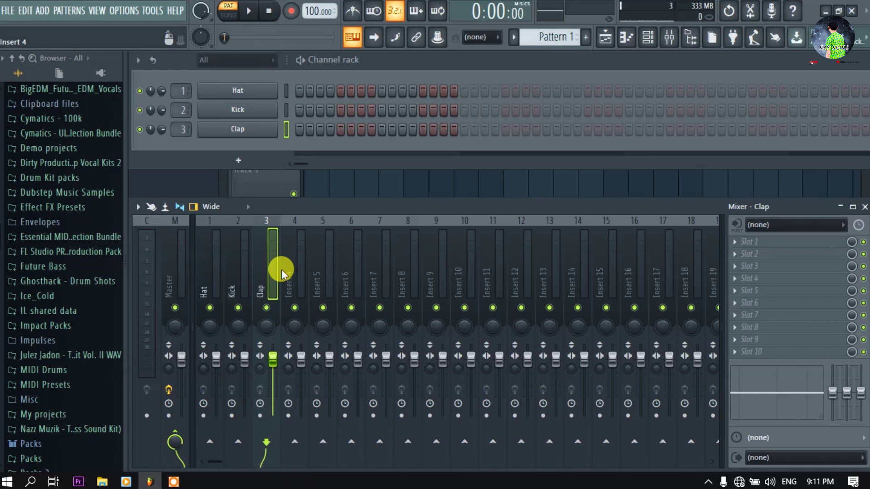
{"action": "left_click", "coordinate": [249, 130]}
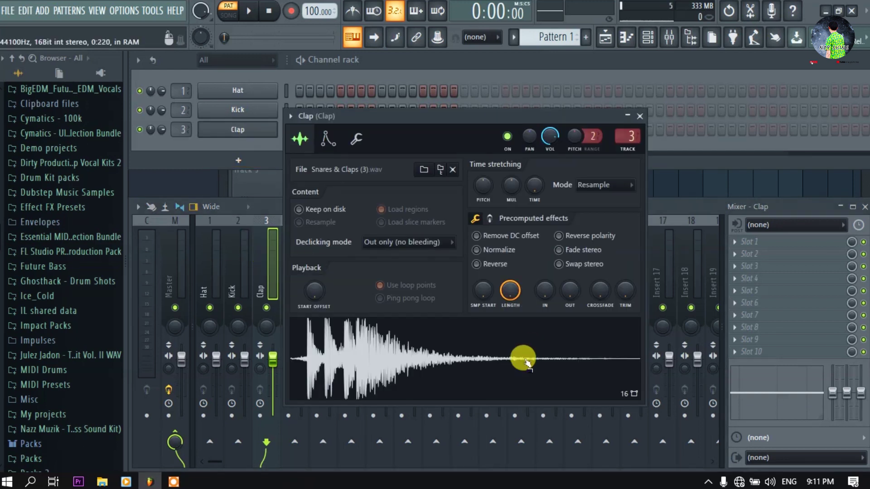
{"action": "left_click", "coordinate": [639, 116]}
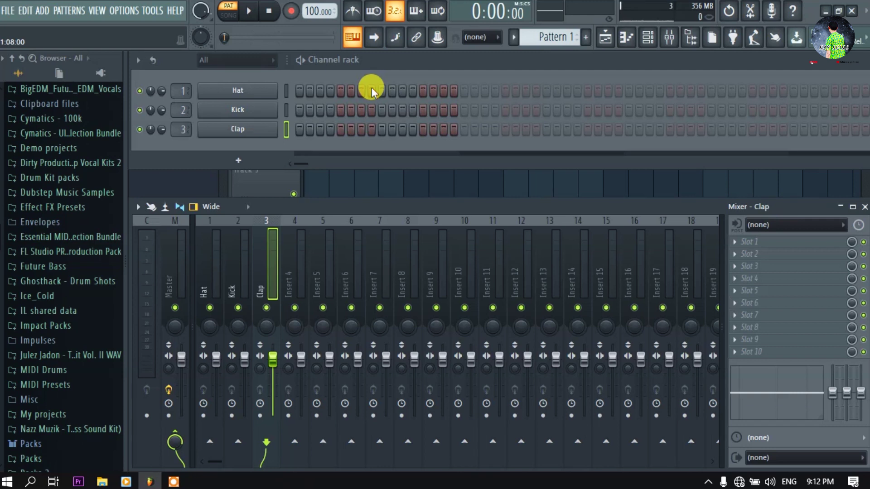
- Add an FL Keys instrument channel to the channel rack and close its plugin window
{"action": "left_click", "coordinate": [240, 161]}
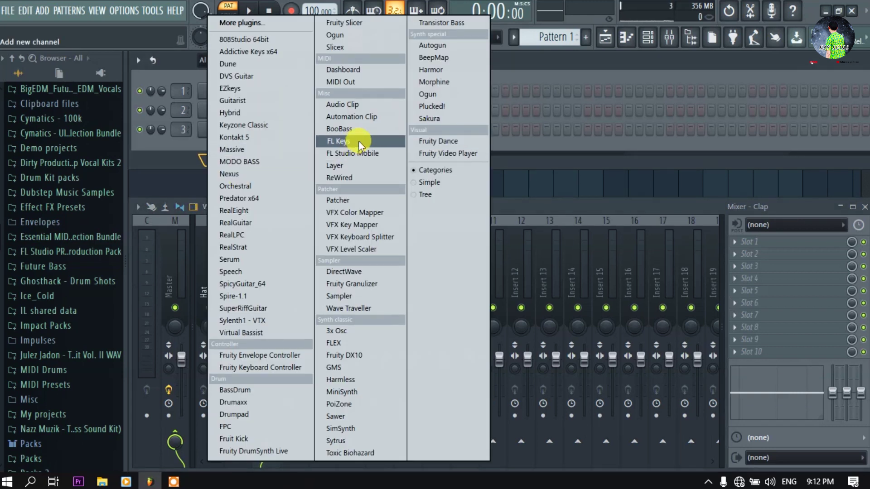
{"action": "left_click", "coordinate": [374, 140]}
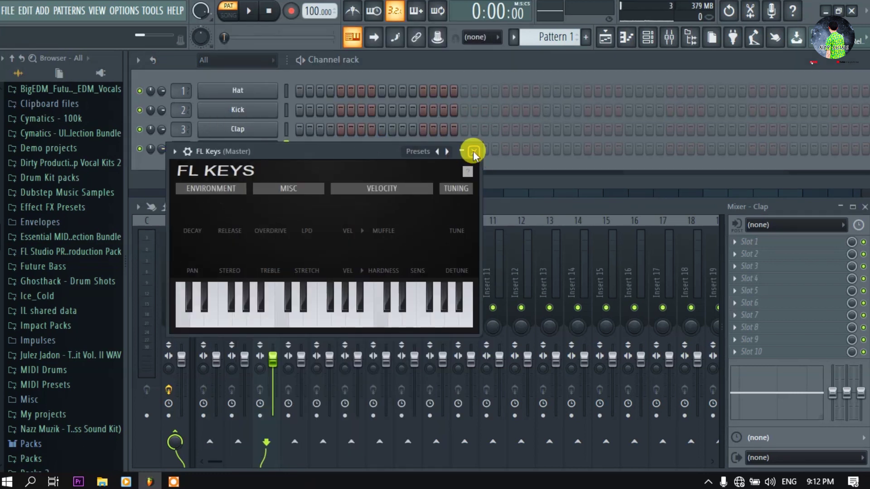
{"action": "left_click", "coordinate": [473, 151]}
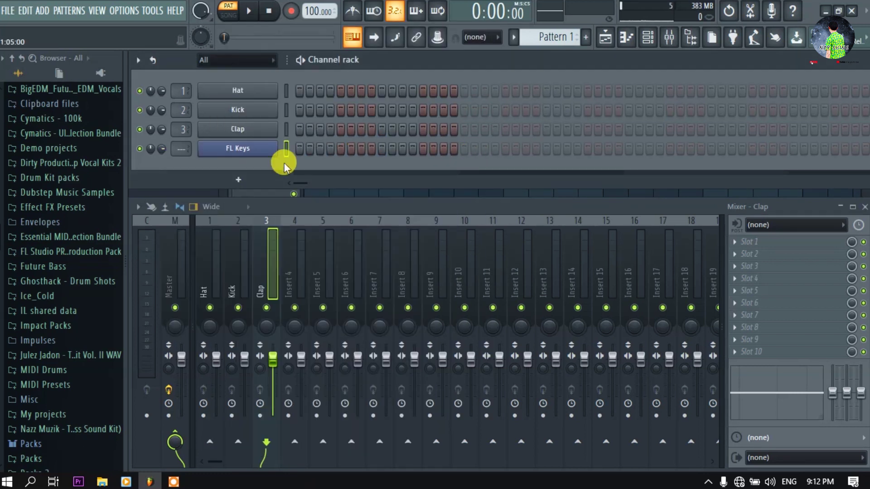
- Set the FL Keys channel's target mixer track to 4 and apply the route to free mixer track option
{"action": "left_click", "coordinate": [244, 152]}
{"action": "left_click_drag", "start_coordinate": [376, 101], "coordinate": [621, 110]}
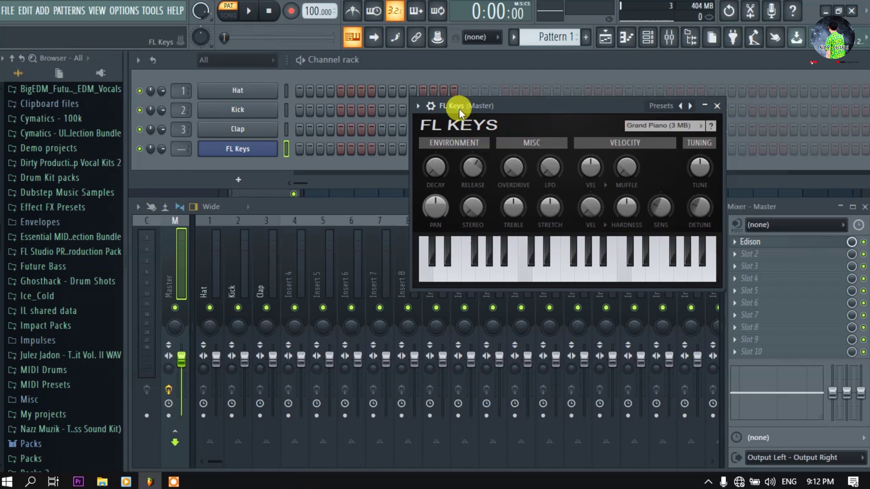
{"action": "left_click", "coordinate": [431, 107]}
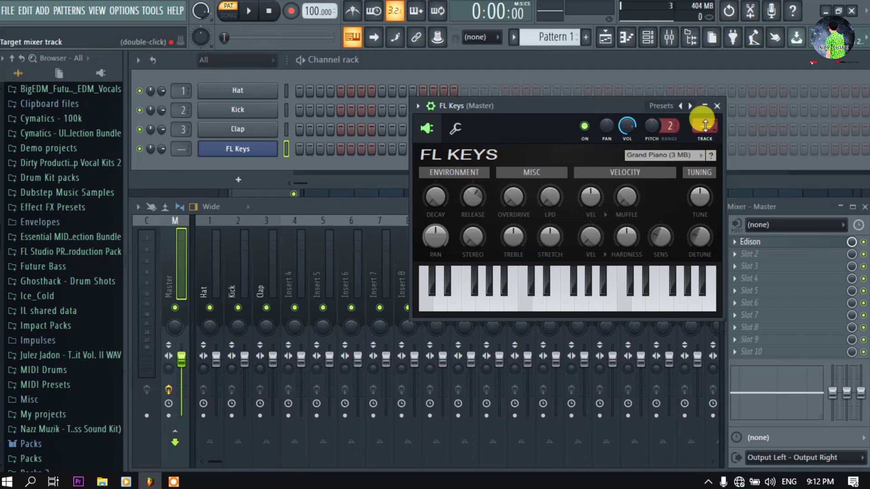
{"action": "left_click_drag", "start_coordinate": [705, 126], "coordinate": [705, 116]}
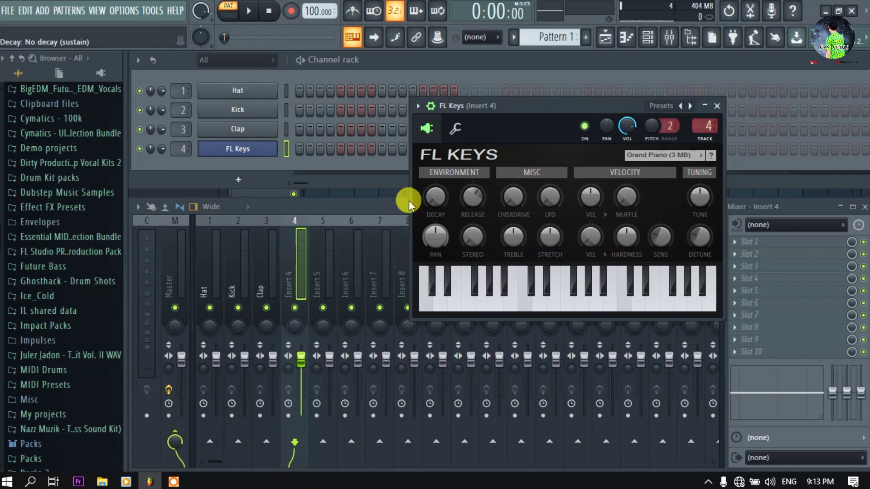
{"action": "left_click", "coordinate": [419, 107]}
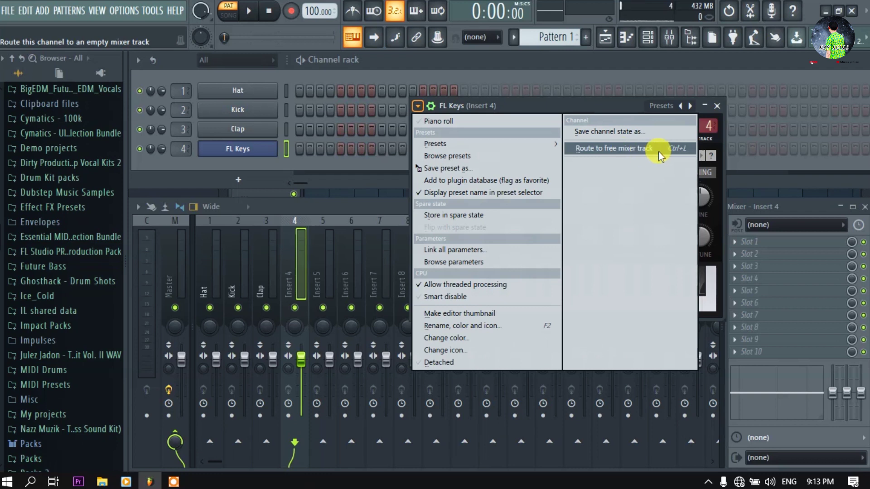
{"action": "left_click", "coordinate": [600, 153]}
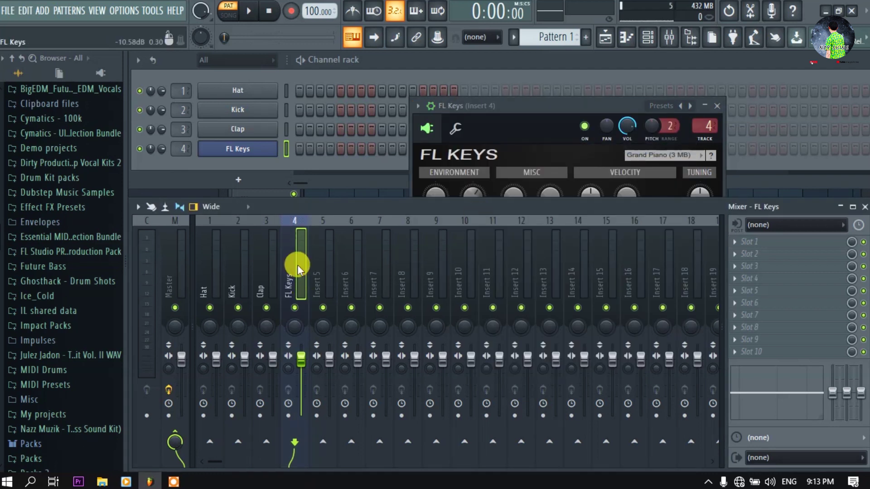
- Play several notes on the FL Keys keyboard to check the mixer routing, and close the instrument window
{"action": "left_click", "coordinate": [608, 107]}
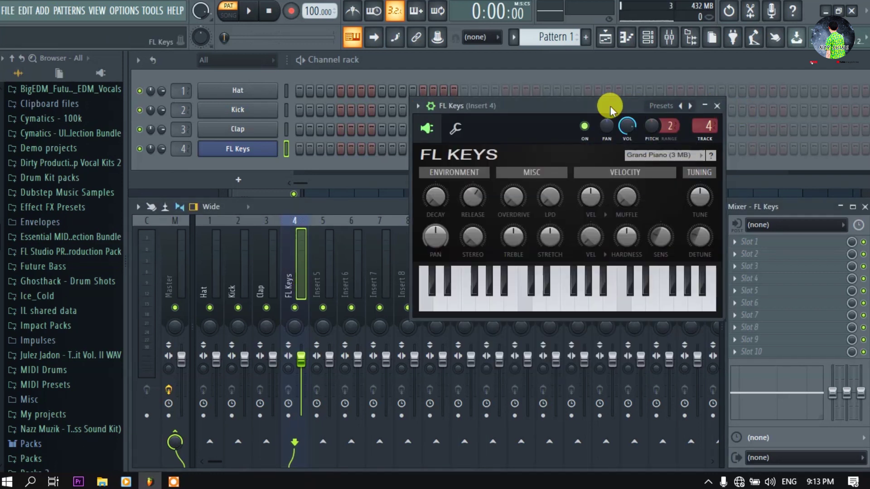
{"action": "left_click", "coordinate": [535, 296]}
{"action": "left_click", "coordinate": [634, 295]}
{"action": "left_click", "coordinate": [680, 295]}
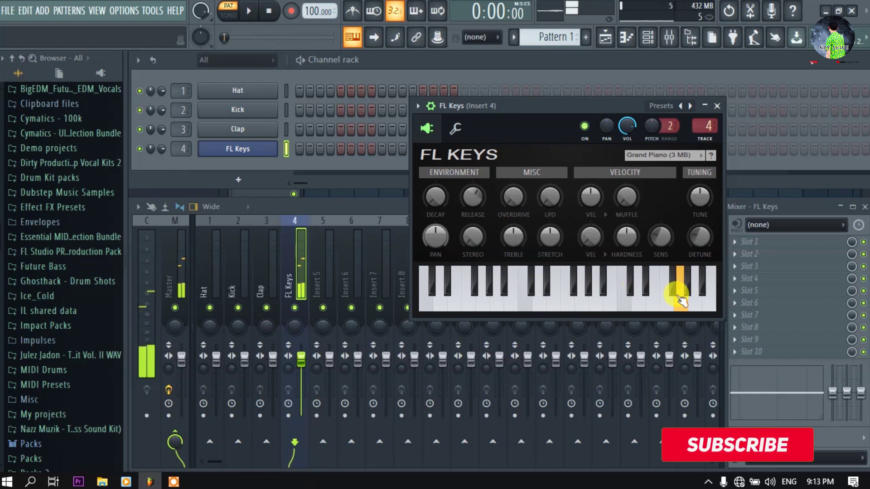
{"action": "left_click", "coordinate": [705, 297]}
{"action": "left_click", "coordinate": [717, 106]}
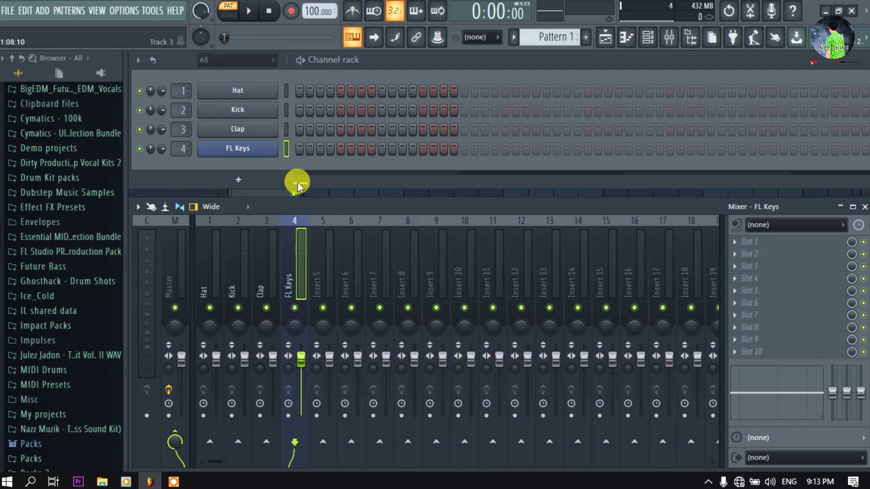
- Lower the volume faders of the Hat, Kick, Clap and FL Keys mixer tracks slightly, with FL Keys at about -3.3 dB
{"action": "left_click", "coordinate": [214, 263]}
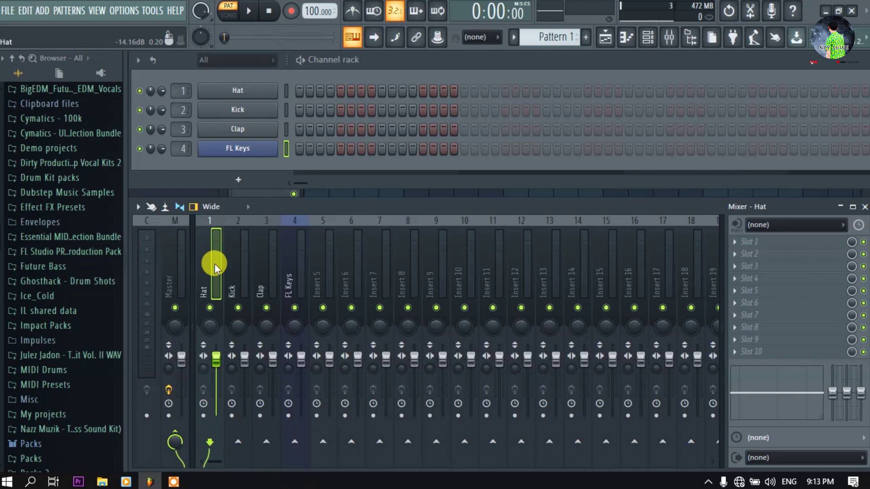
{"action": "left_click_drag", "start_coordinate": [215, 358], "coordinate": [301, 368]}
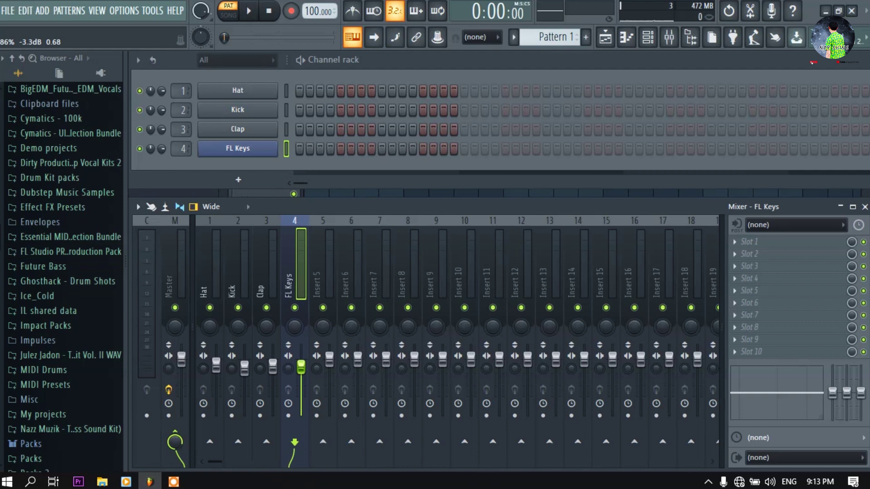
- Load Fruity Reeverb 2 into effect slot 1 of the FL Keys mixer track and close its window
{"action": "left_click", "coordinate": [797, 244]}
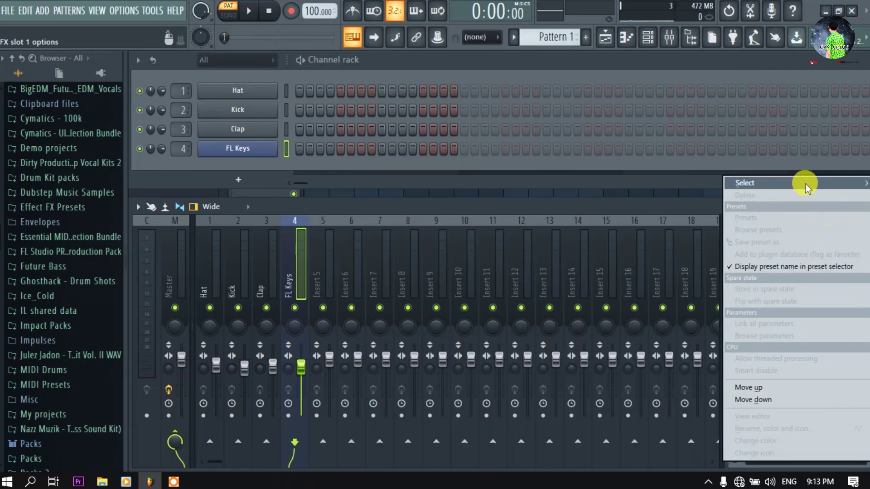
{"action": "mouse_move", "coordinate": [807, 187]}
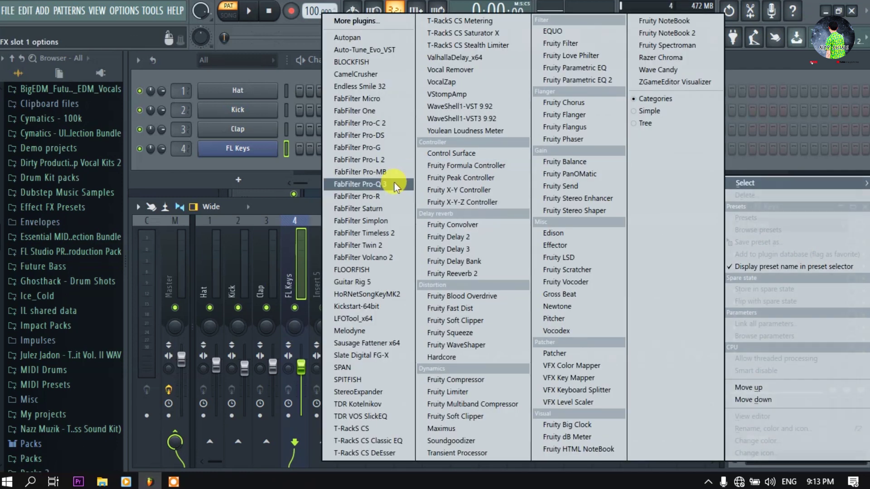
{"action": "left_click", "coordinate": [473, 273]}
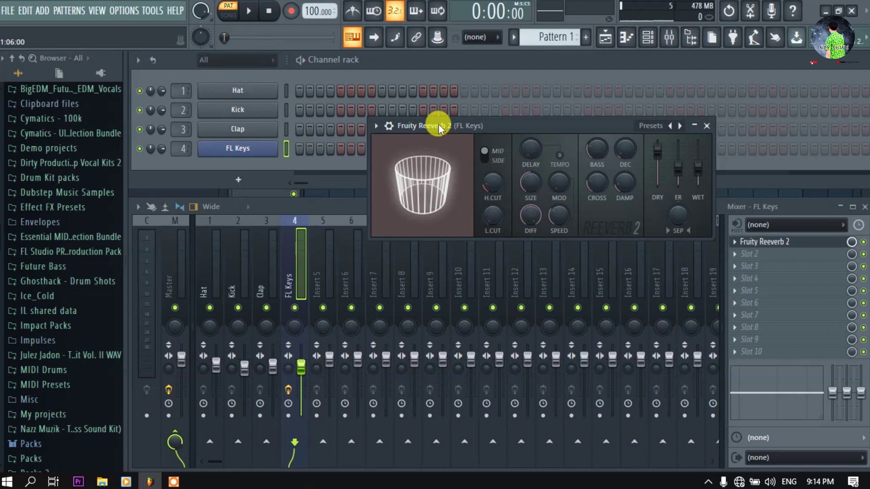
{"action": "left_click", "coordinate": [706, 125]}
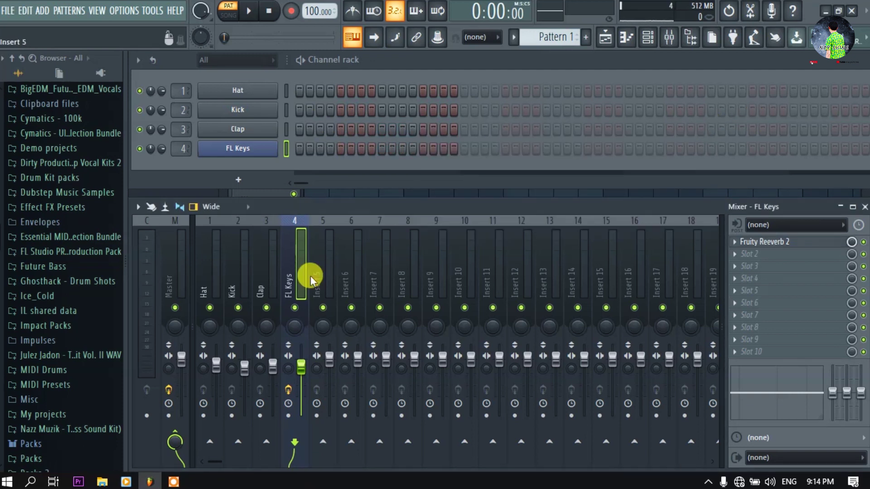